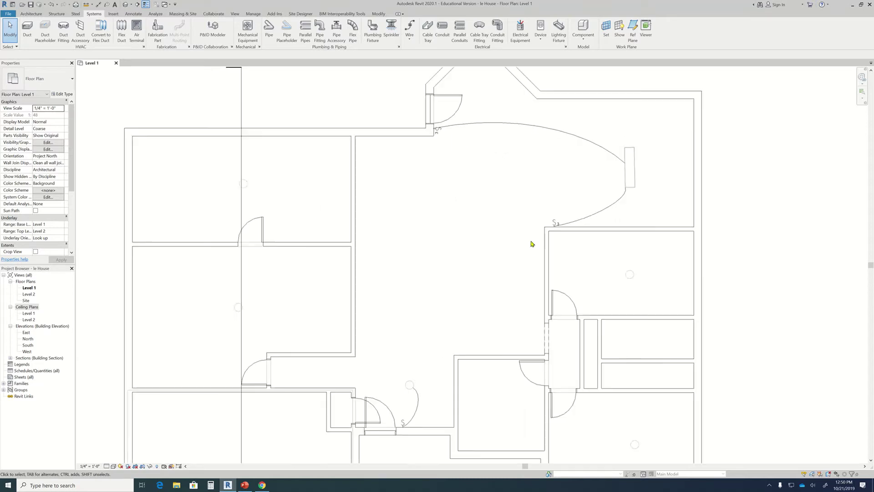
# - Select the short horizontal interior wall and stretch its temporary dimension up to the exterior wall
pyautogui.moveTo(589, 244)
pyautogui.mouseDown(button='middle')
pyautogui.moveTo(414, 304)
pyautogui.moveTo(459, 261)
pyautogui.mouseUp(button='middle')
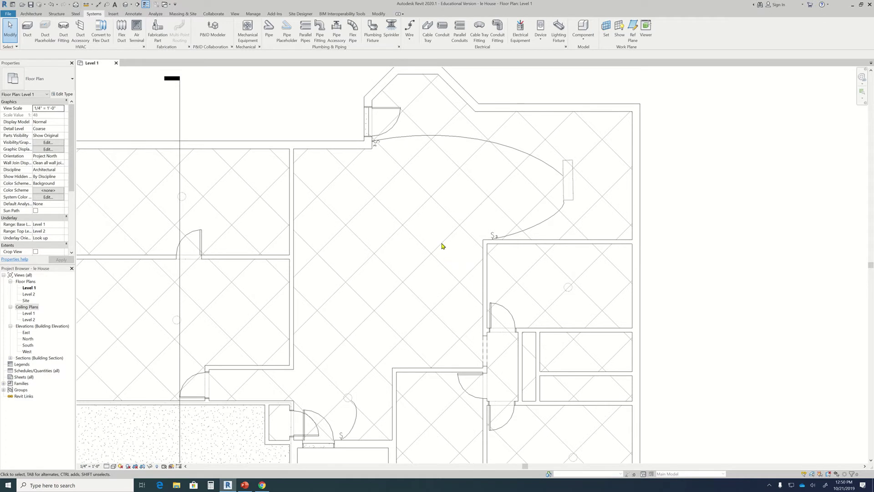
pyautogui.scroll(1, 410, 249)
pyautogui.scroll(1, 451, 245)
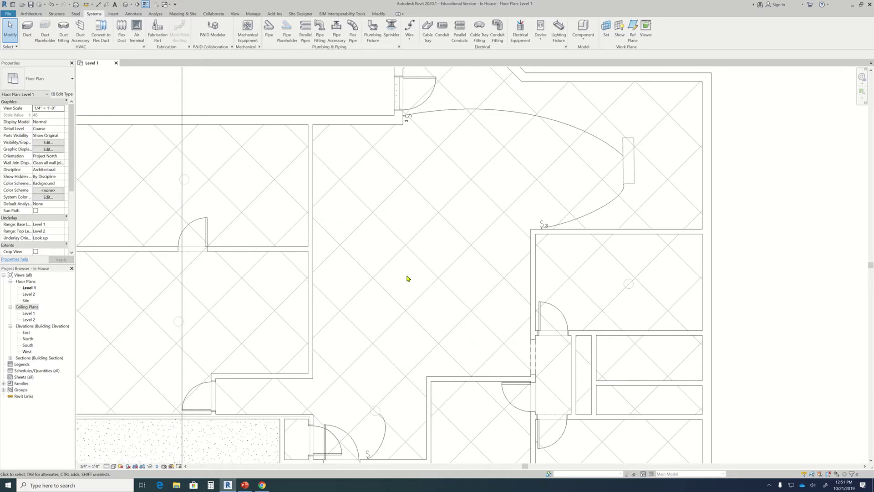
pyautogui.moveTo(408, 277)
pyautogui.mouseDown(button='middle')
pyautogui.moveTo(420, 285)
pyautogui.moveTo(403, 278)
pyautogui.mouseUp(button='middle')
pyautogui.scroll(-1, 414, 287)
pyautogui.scroll(-2, 396, 292)
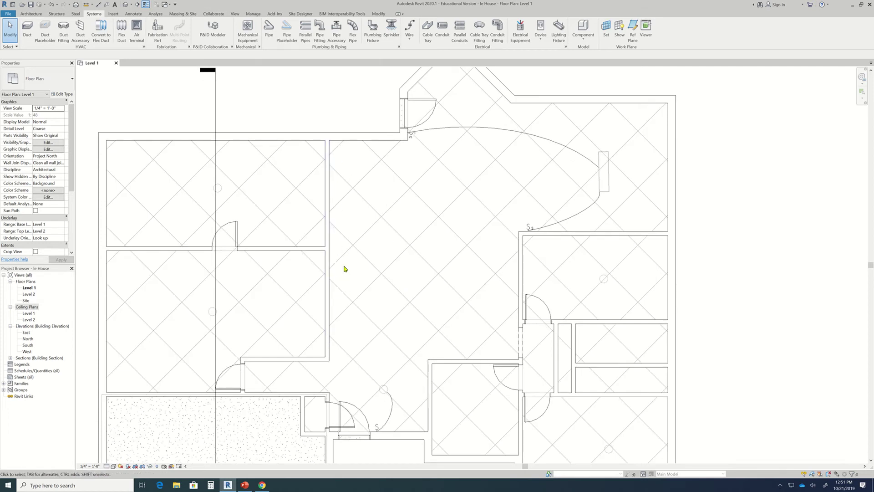
pyautogui.click(330, 230)
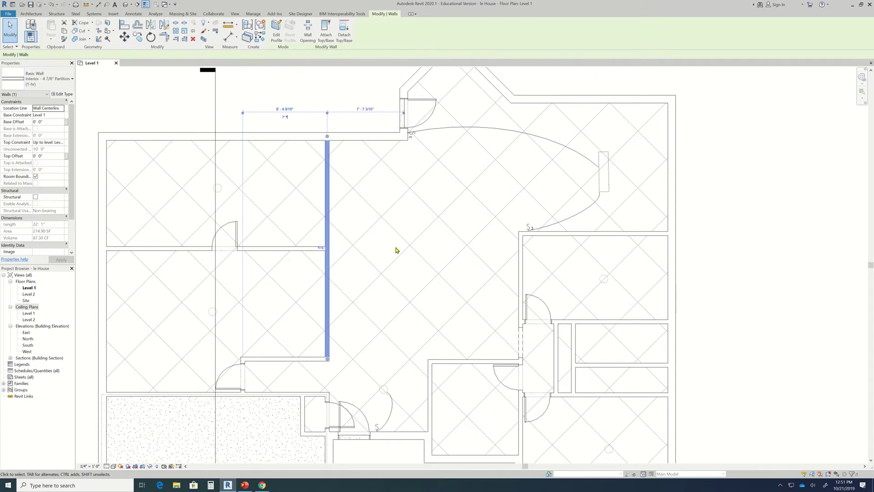
pyautogui.click(301, 358)
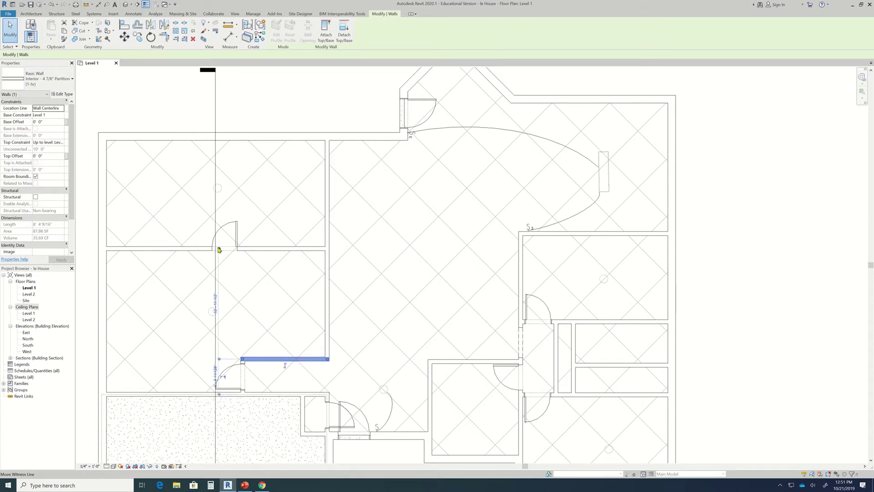
pyautogui.moveTo(221, 249); pyautogui.dragTo(245, 136)
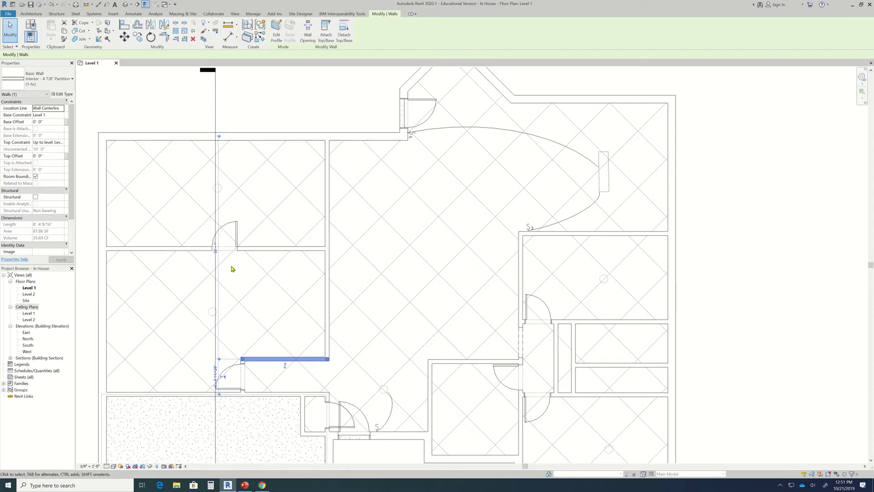
pyautogui.scroll(3, 219, 256)
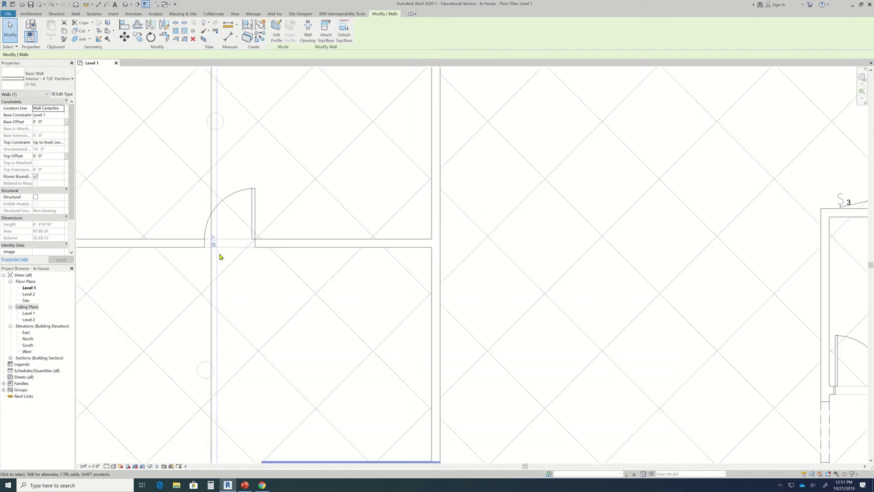
pyautogui.scroll(-3, 219, 257)
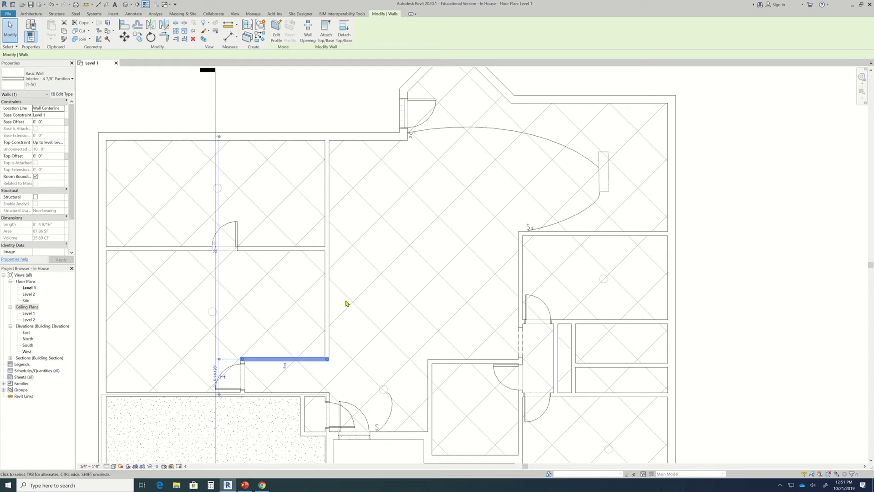
pyautogui.scroll(-2, 350, 246)
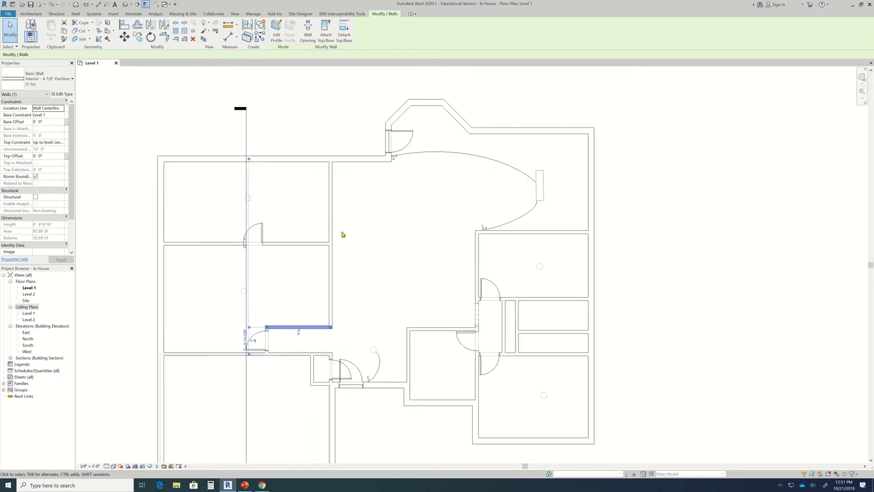
pyautogui.moveTo(360, 259); pyautogui.dragTo(285, 273, button='middle')
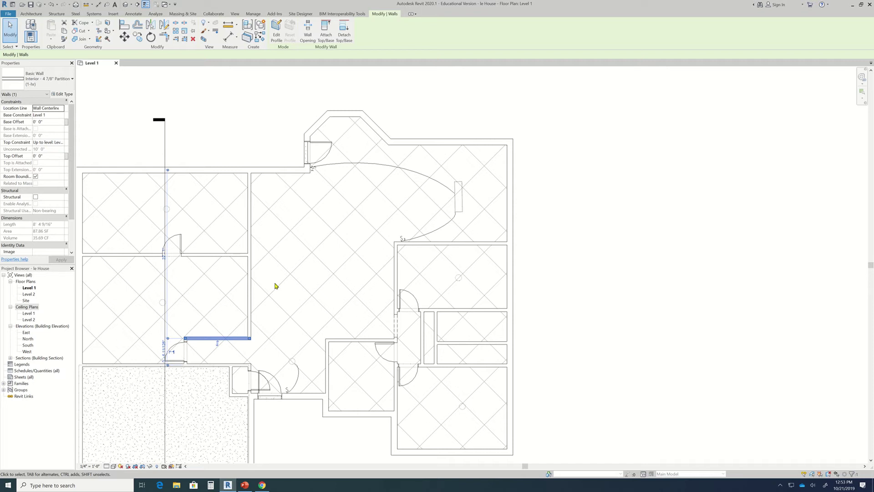
pyautogui.scroll(-2, 275, 287)
pyautogui.scroll(-1, 343, 272)
pyautogui.scroll(-1, 339, 272)
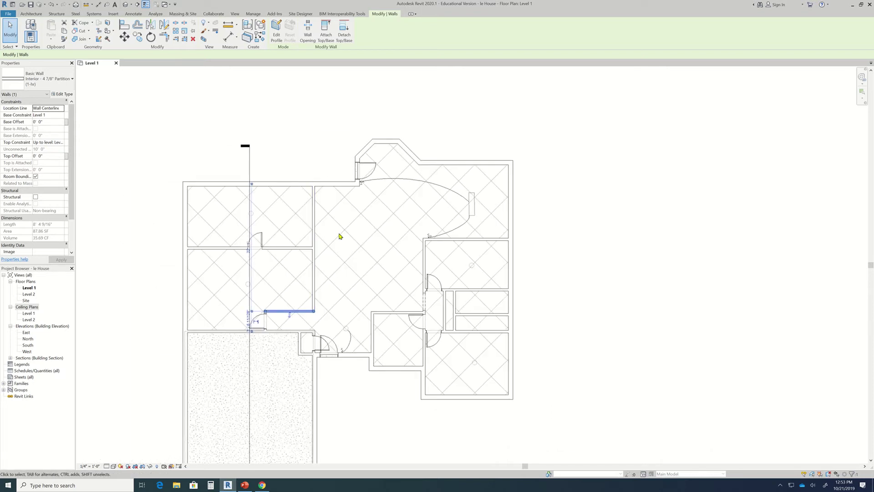
# - Start Electrical Fixture placement from the Systems tab with the Outlet-Duplex : Single type
pyautogui.click(91, 15)
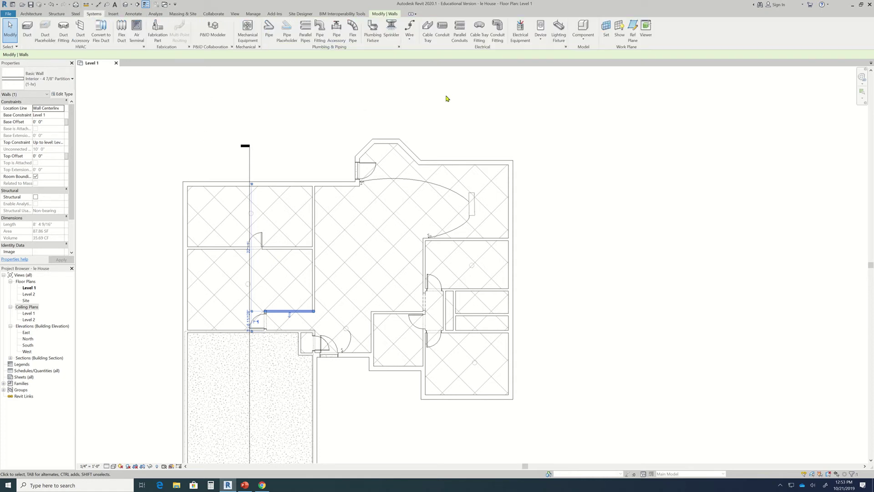
pyautogui.click(543, 38)
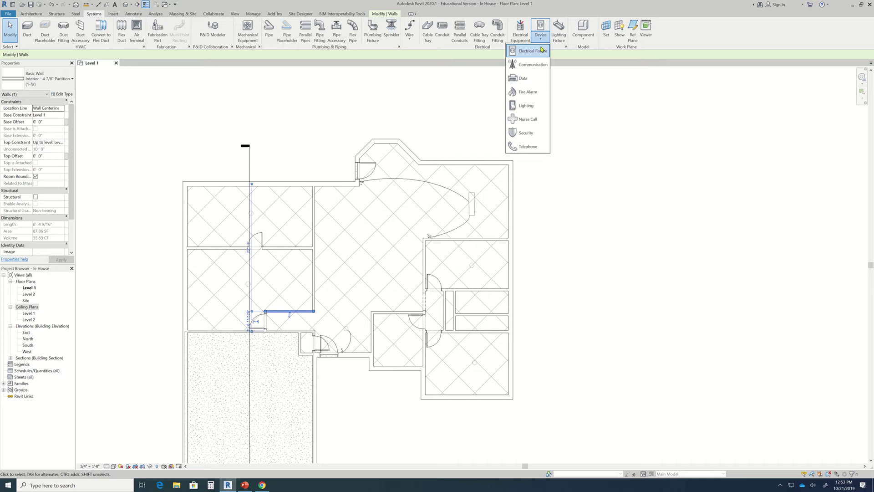
pyautogui.click(537, 52)
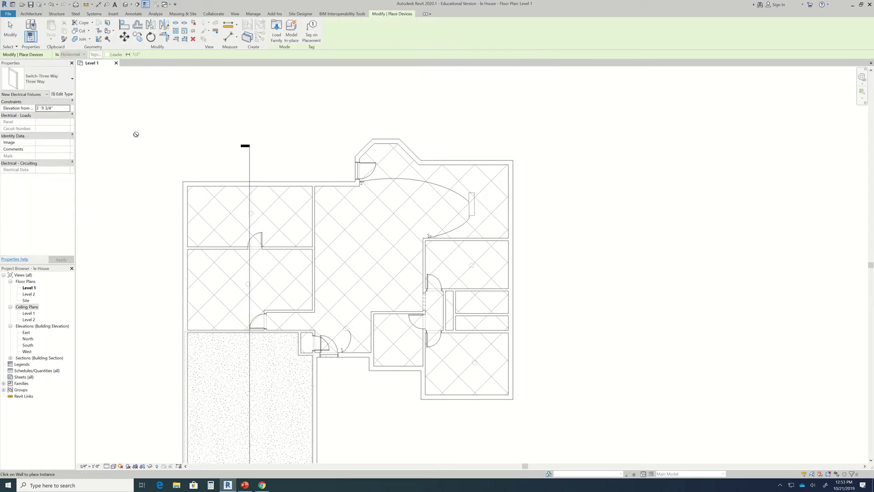
pyautogui.click(53, 82)
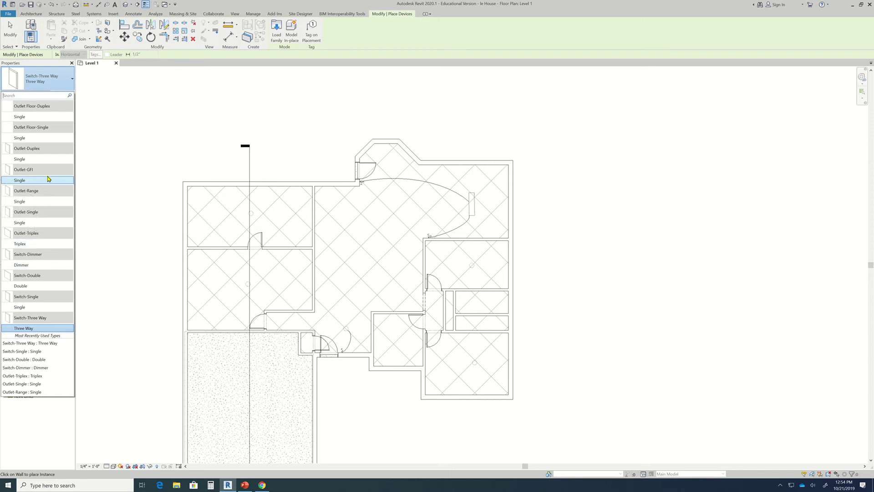
pyautogui.moveTo(45, 156)
pyautogui.mouseDown()
pyautogui.moveTo(44, 149)
pyautogui.moveTo(55, 157)
pyautogui.mouseUp()
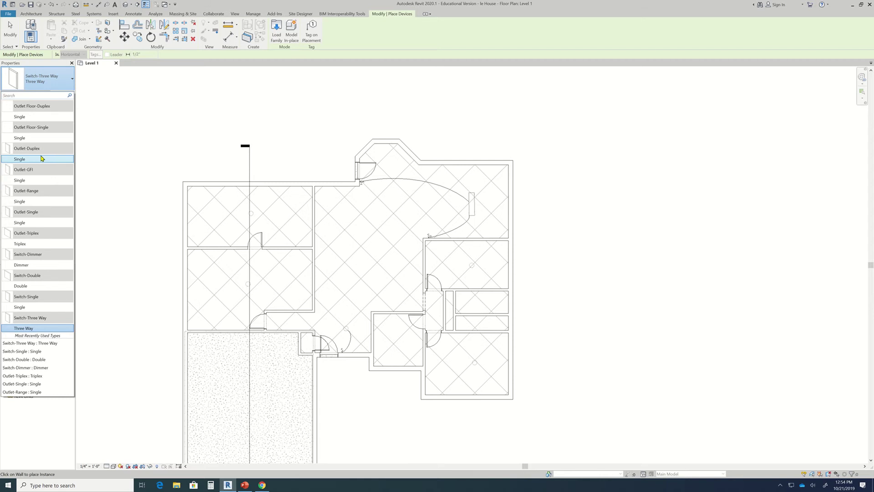
pyautogui.click(41, 158)
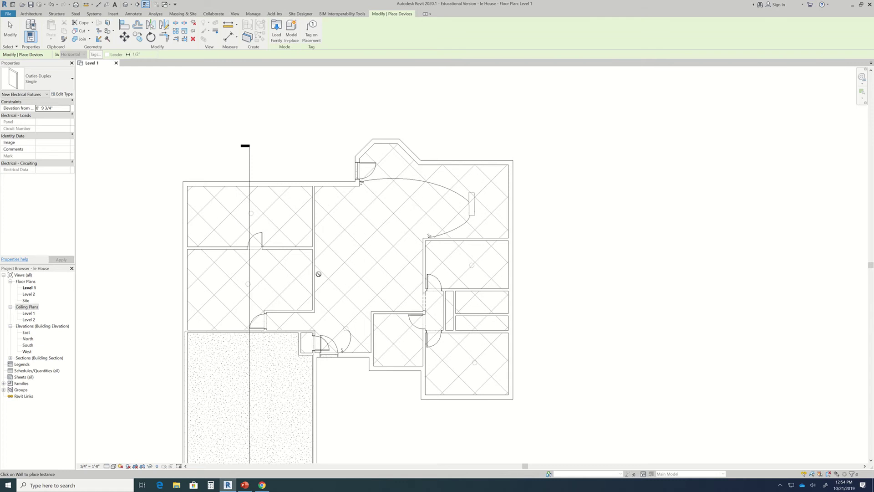
# - Place an Outlet-Duplex at the midpoint of the living room's left wall, 5'-5 3/4" from each end
pyautogui.scroll(1, 320, 278)
pyautogui.scroll(3, 320, 278)
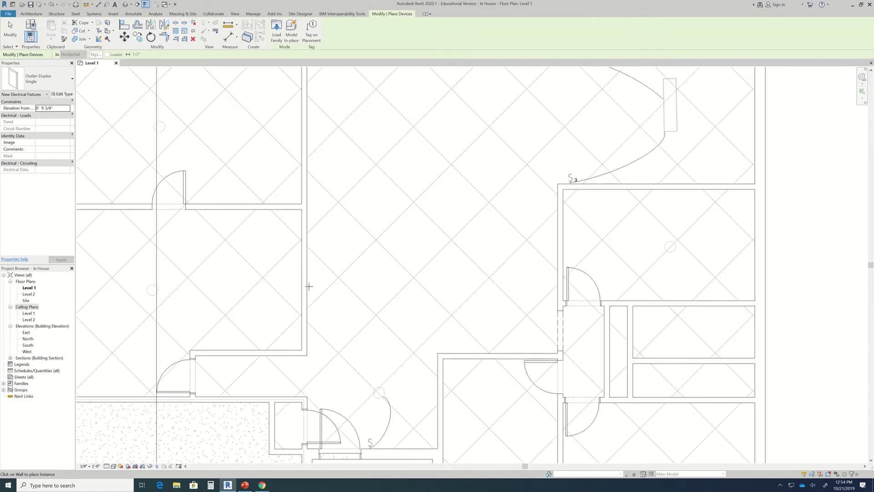
pyautogui.click(306, 286)
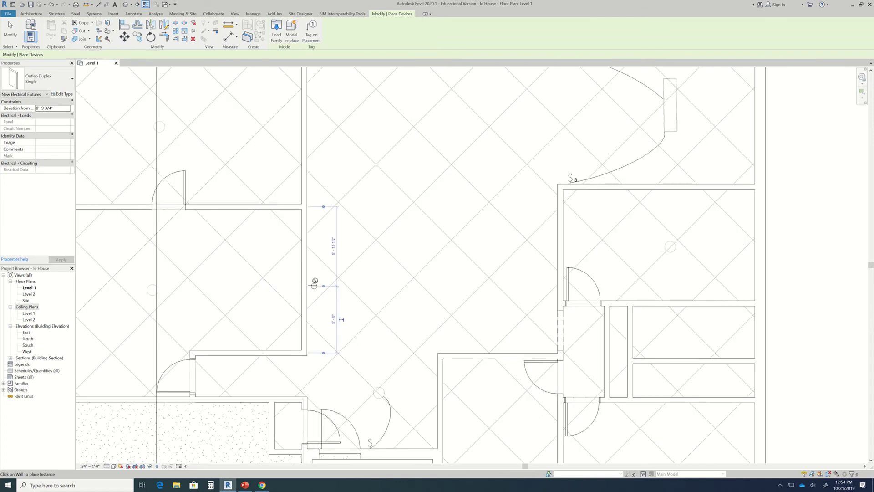
pyautogui.click(306, 279)
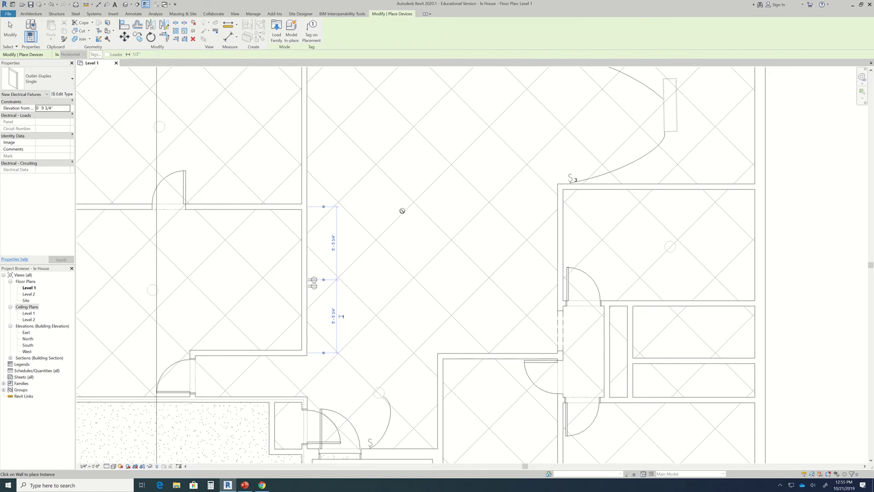
pyautogui.scroll(-3, 391, 242)
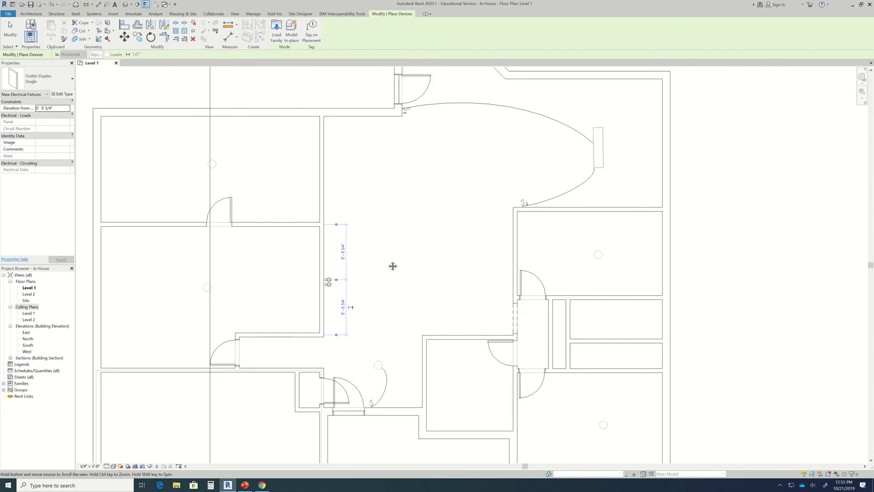
pyautogui.scroll(2, 394, 255)
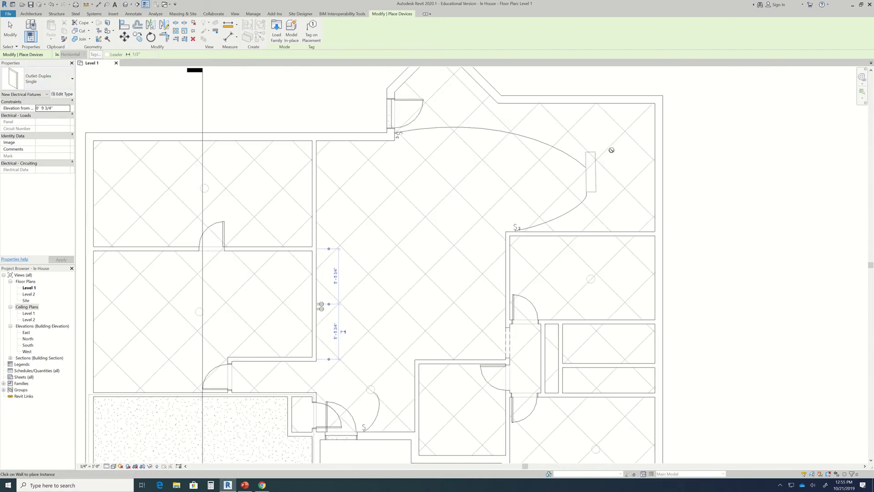
# - Switch to Outlet-GFI : Single and place two GFI outlets on the upper-right room's top wall
pyautogui.click(49, 77)
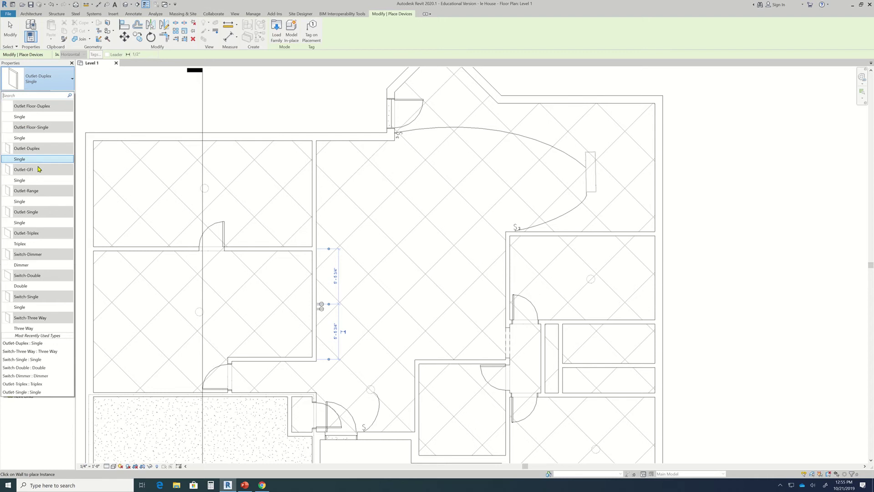
pyautogui.click(36, 181)
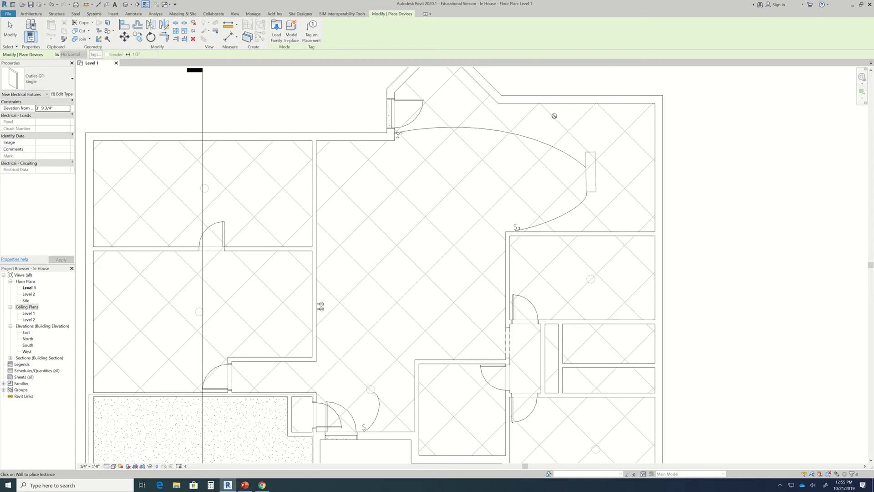
pyautogui.scroll(2, 539, 119)
pyautogui.scroll(2, 524, 112)
pyautogui.scroll(1, 501, 98)
pyautogui.scroll(-2, 507, 117)
pyautogui.scroll(-1, 508, 116)
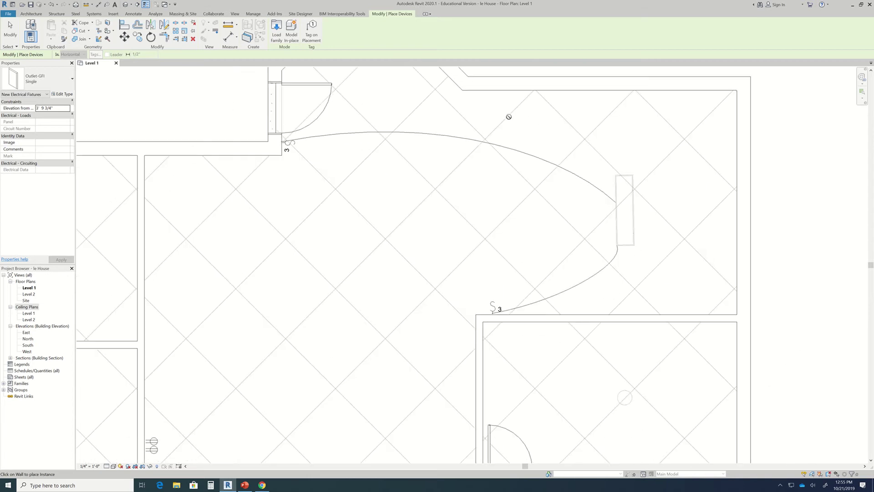
pyautogui.click(494, 90)
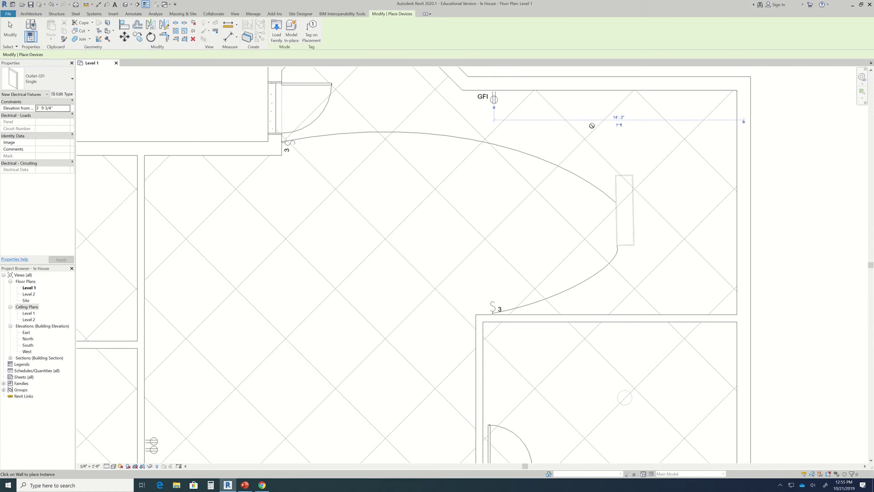
pyautogui.click(619, 91)
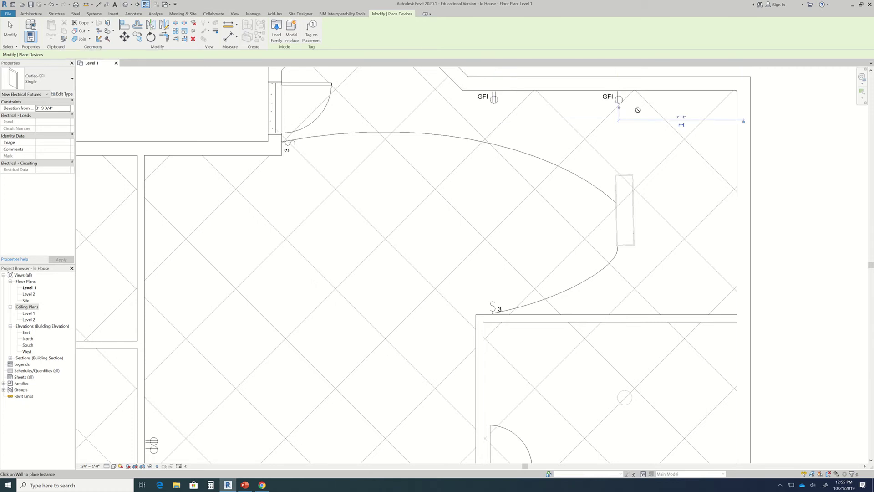
# - Place the third GFI outlet on the kitchen's top wall and exit the outlet tool
pyautogui.click(672, 111)
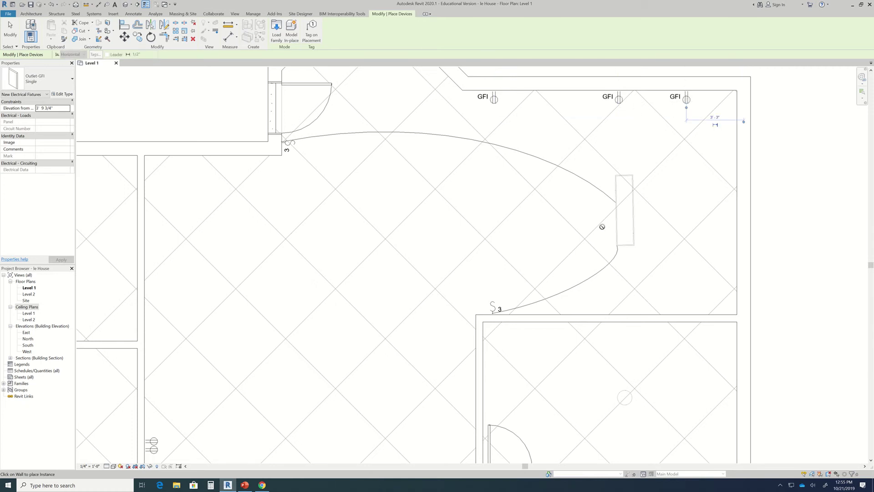
pyautogui.press('Escape')
pyautogui.press('Escape')
pyautogui.scroll(-5, 389, 283)
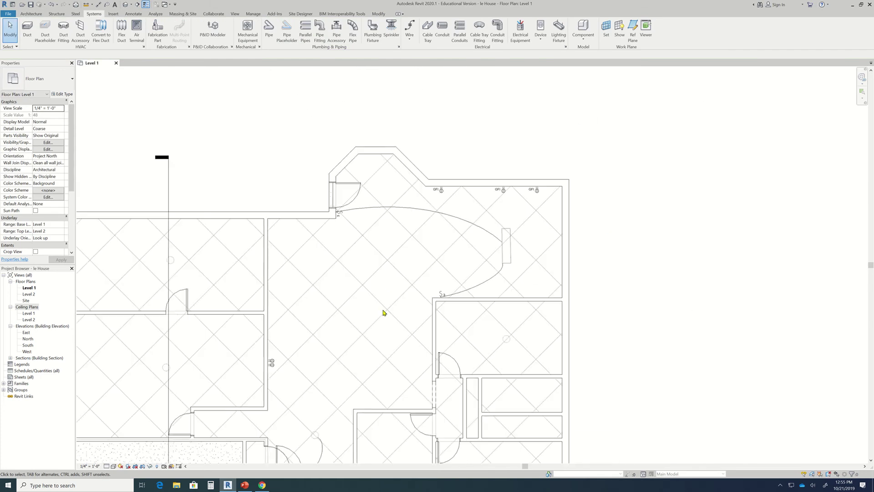
pyautogui.scroll(1, 499, 295)
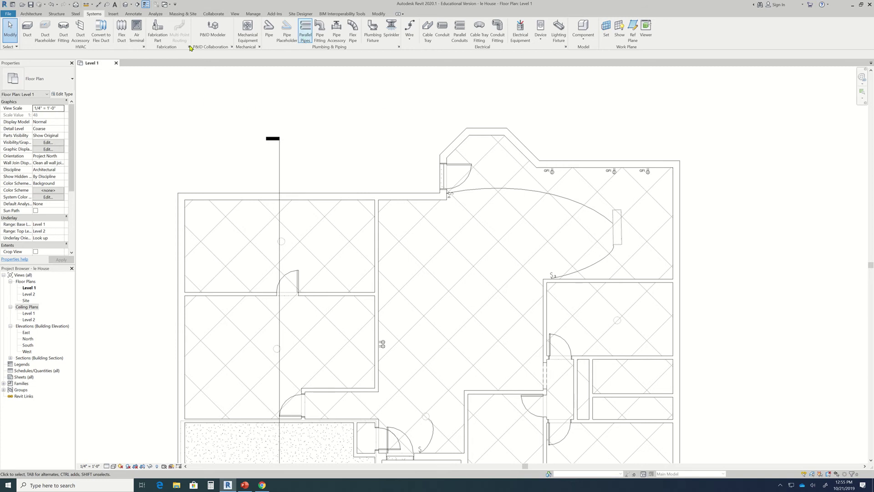
# - Shift Section 1's vertical cut line right into the living room, beside the duplex outlet
pyautogui.click(279, 181)
pyautogui.scroll(-2, 310, 208)
pyautogui.moveTo(320, 244); pyautogui.dragTo(326, 111, button='middle')
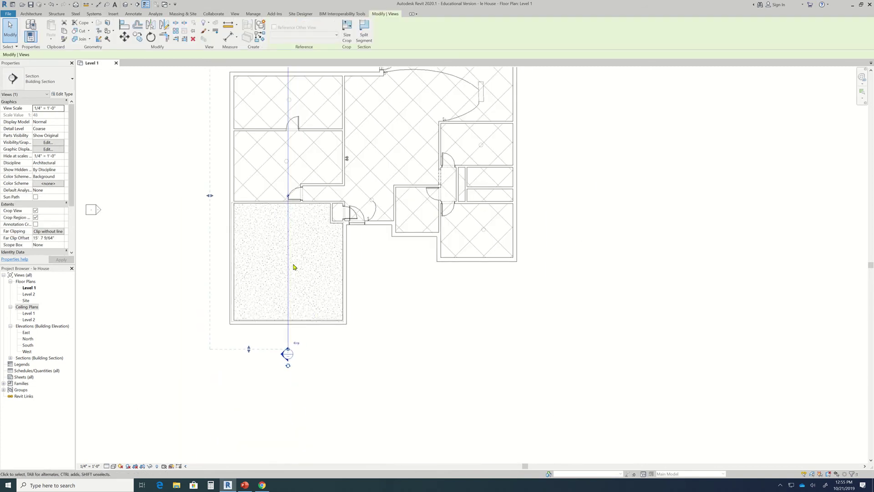
pyautogui.moveTo(289, 264); pyautogui.dragTo(359, 267)
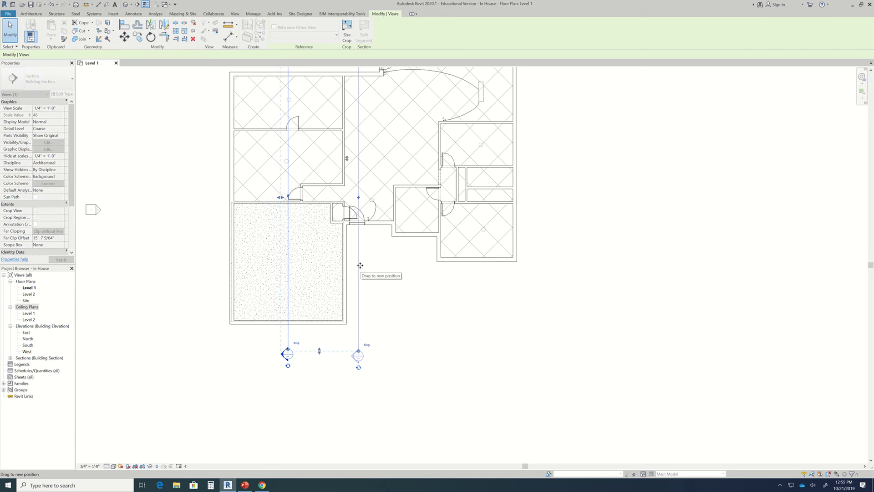
pyautogui.moveTo(371, 310); pyautogui.dragTo(334, 364, button='middle')
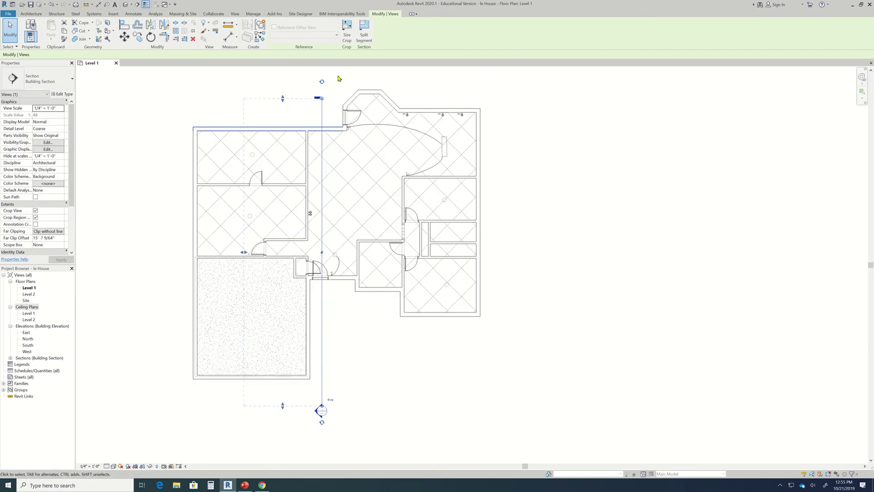
pyautogui.click(353, 396)
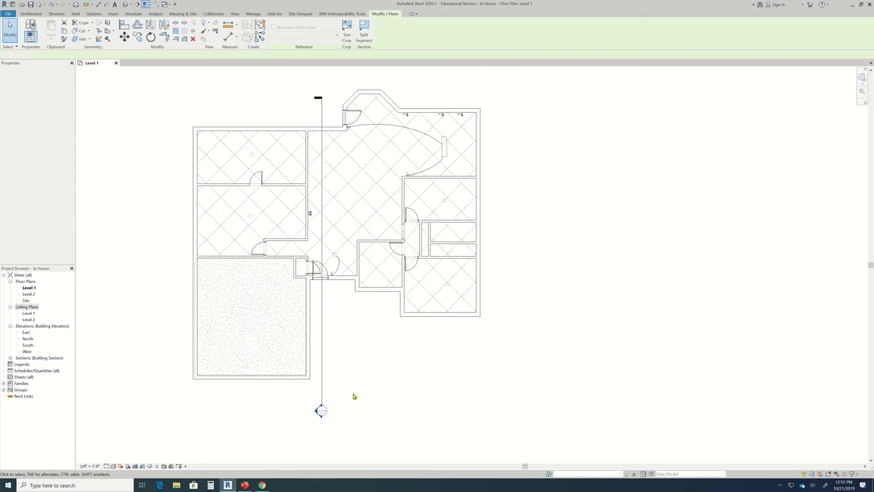
# - Open Section 1 to inspect the living-room outlet heights, then go back to Level 1
pyautogui.doubleClick(318, 411)
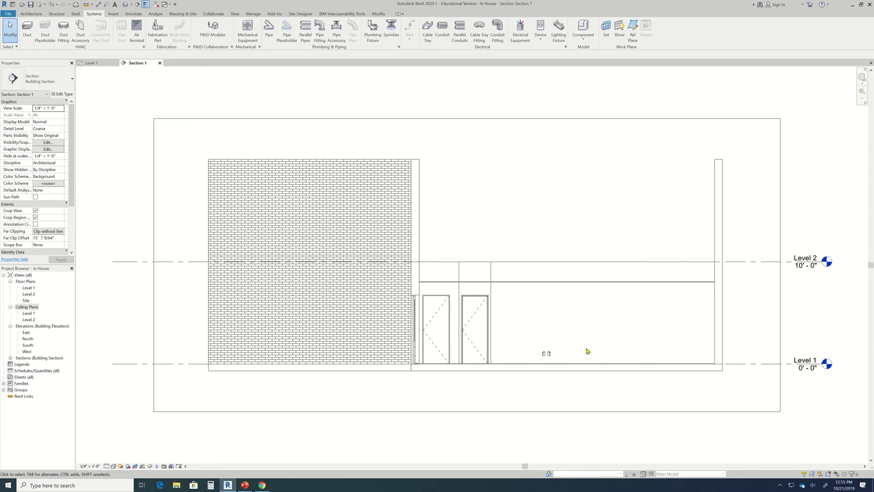
pyautogui.scroll(4, 552, 354)
pyautogui.scroll(3, 552, 354)
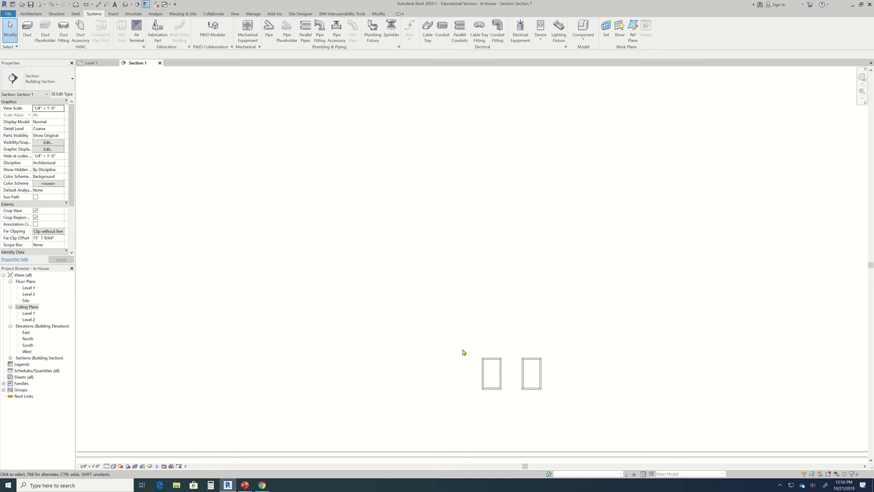
pyautogui.scroll(-2, 447, 348)
pyautogui.scroll(-2, 445, 348)
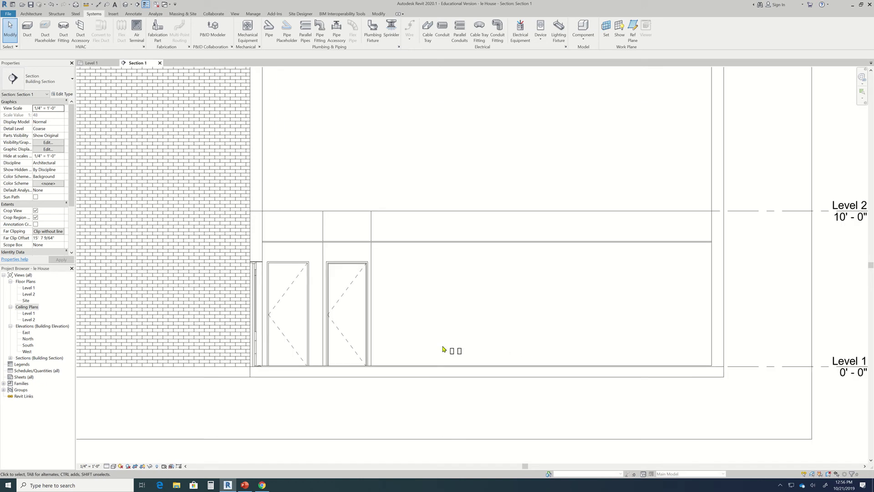
pyautogui.scroll(-2, 384, 346)
pyautogui.moveTo(377, 337); pyautogui.dragTo(377, 367, button='middle')
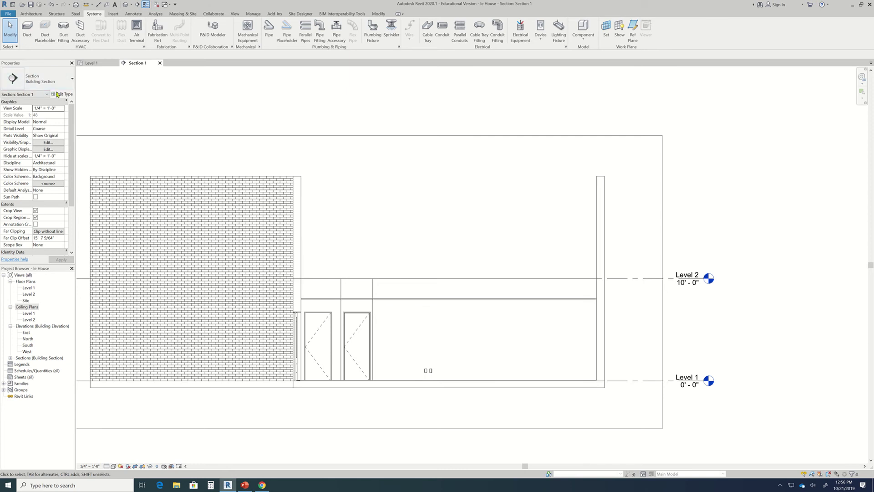
pyautogui.click(91, 63)
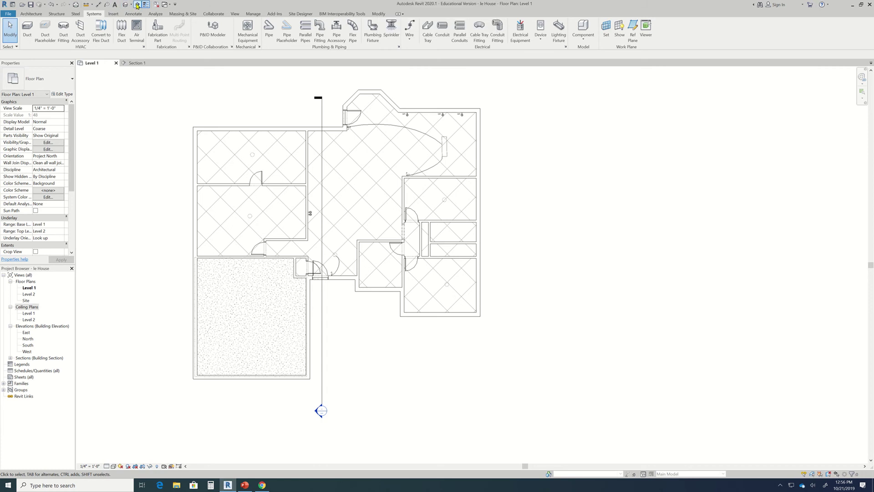
# - Draw a horizontal section line across the kitchen, just below the three GFI outlets
pyautogui.click(107, 5)
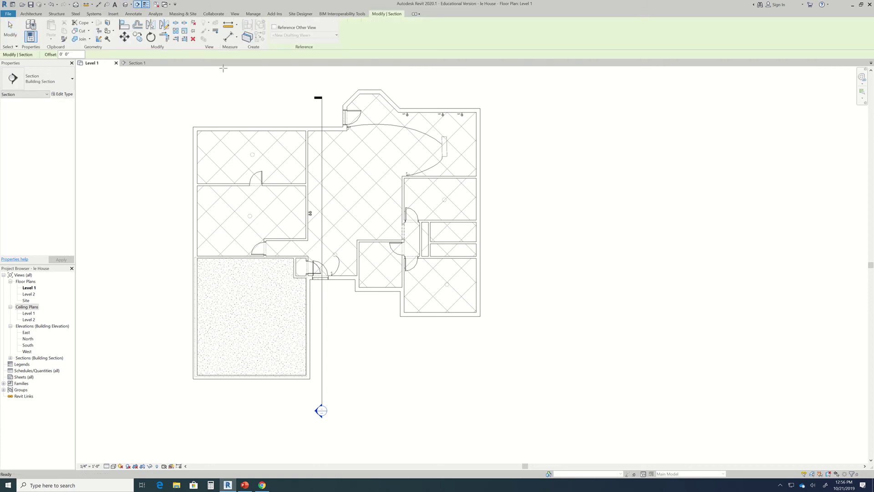
pyautogui.click(388, 122)
pyautogui.click(491, 122)
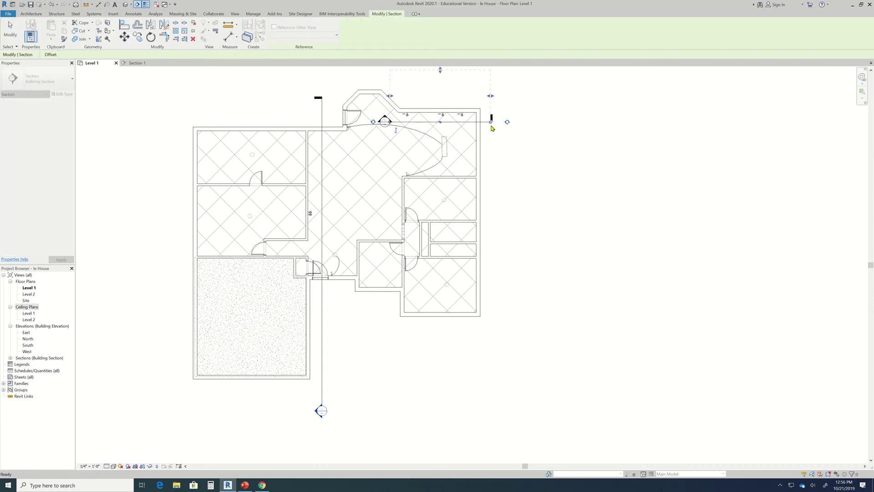
pyautogui.click(267, 117)
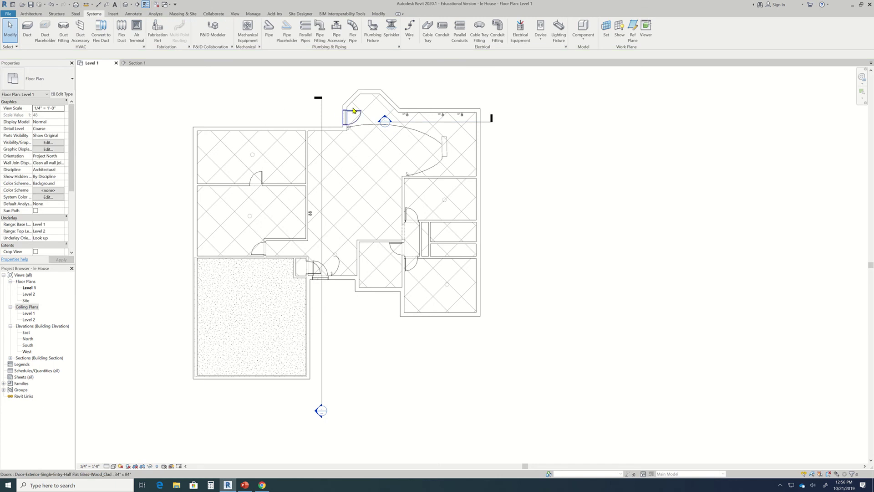
# - Open Section 2 and frame the three kitchen GFI outlets between Level 1 and Level 2
pyautogui.doubleClick(385, 119)
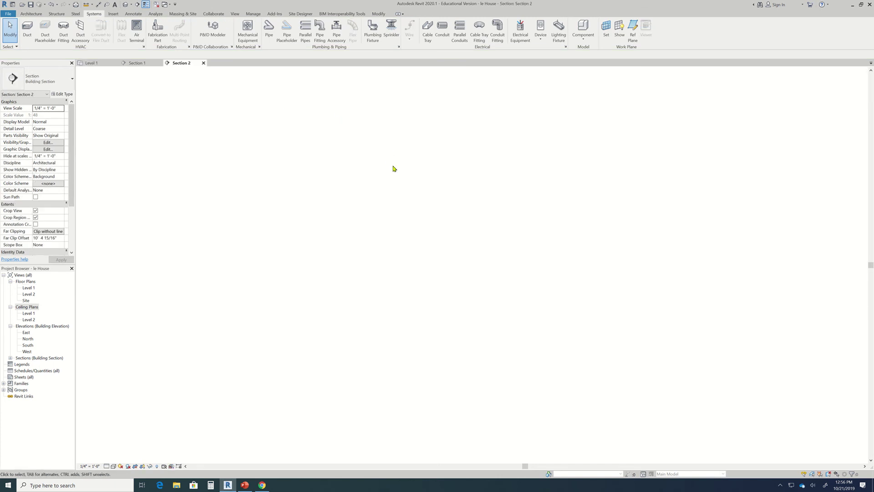
pyautogui.scroll(3, 426, 358)
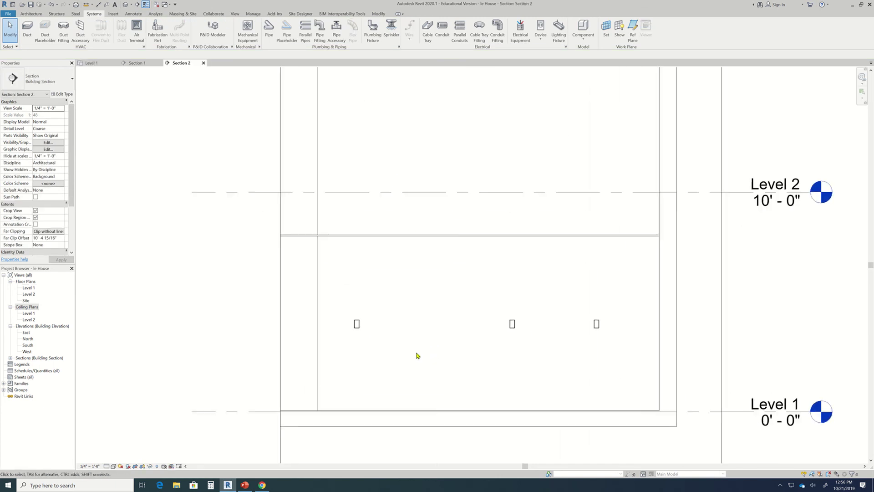
pyautogui.scroll(1, 416, 355)
pyautogui.scroll(1, 415, 355)
pyautogui.scroll(-1, 416, 355)
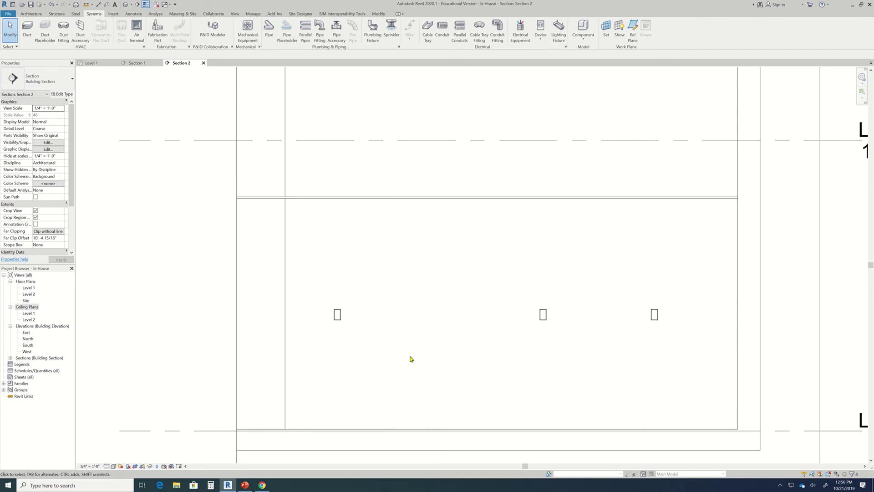
pyautogui.moveTo(406, 364); pyautogui.dragTo(460, 349, button='middle')
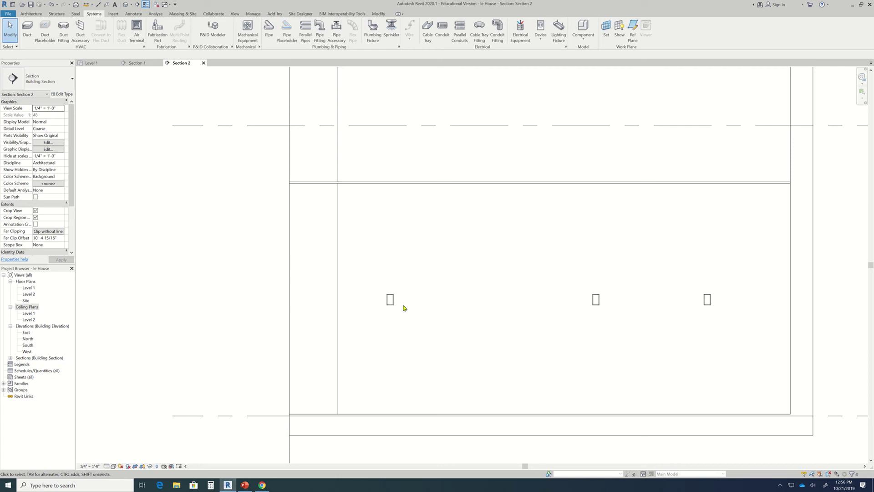
pyautogui.click(389, 301)
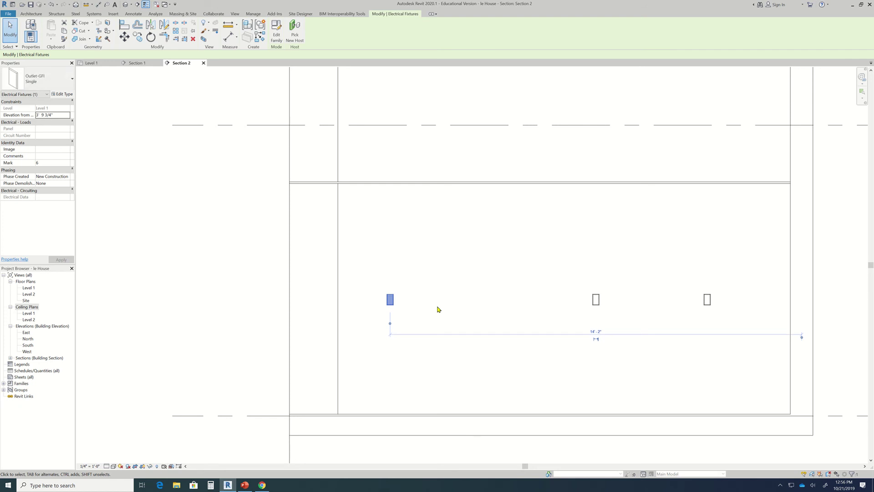
pyautogui.press('Escape')
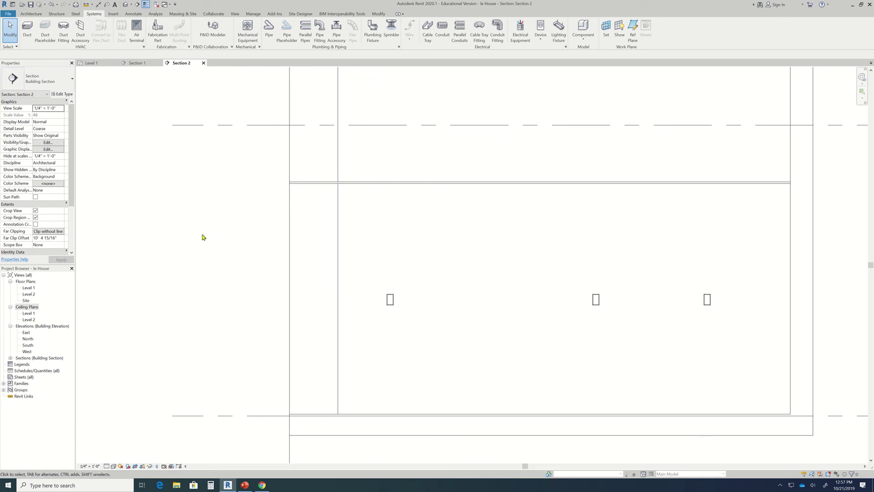
pyautogui.scroll(-2, 193, 238)
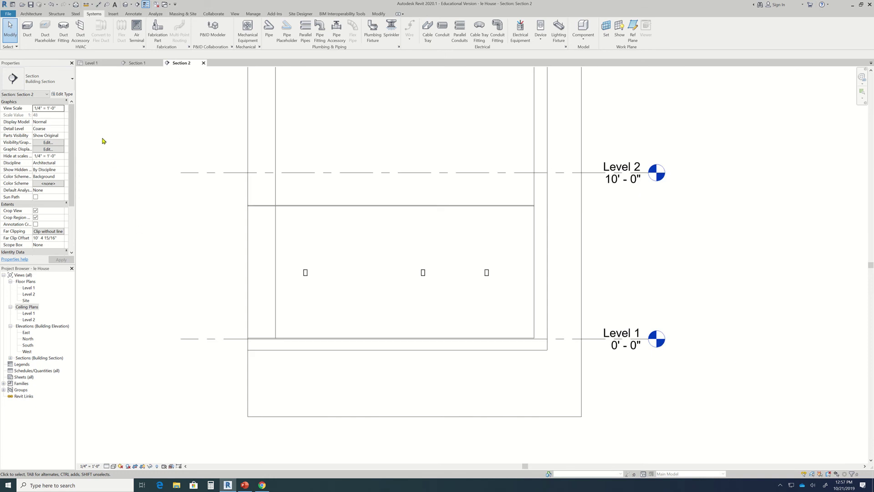
# - Switch back to the Level 1 plan and frame the whole house with both section lines
pyautogui.click(104, 64)
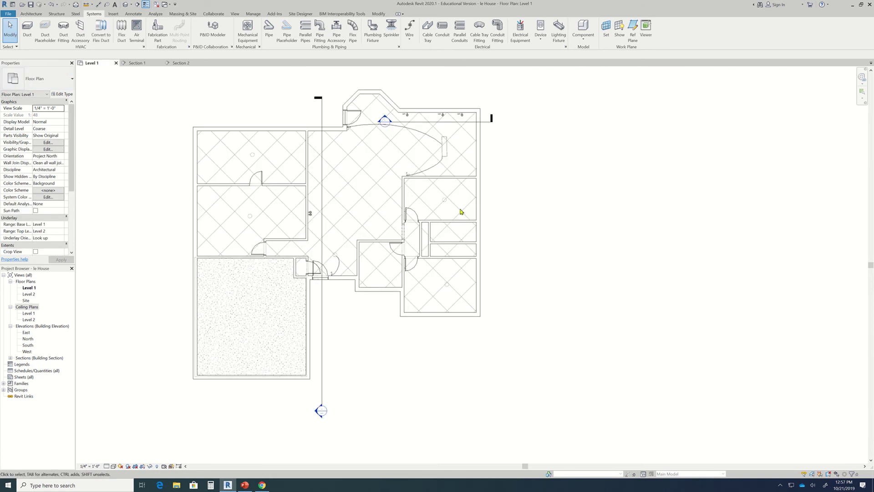
pyautogui.moveTo(460, 209); pyautogui.dragTo(517, 264, button='middle')
pyautogui.scroll(3, 394, 297)
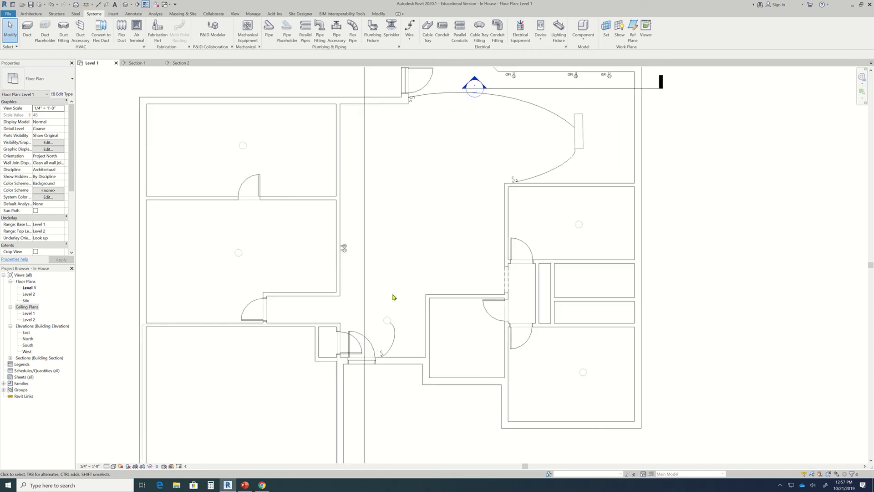
pyautogui.scroll(1, 447, 242)
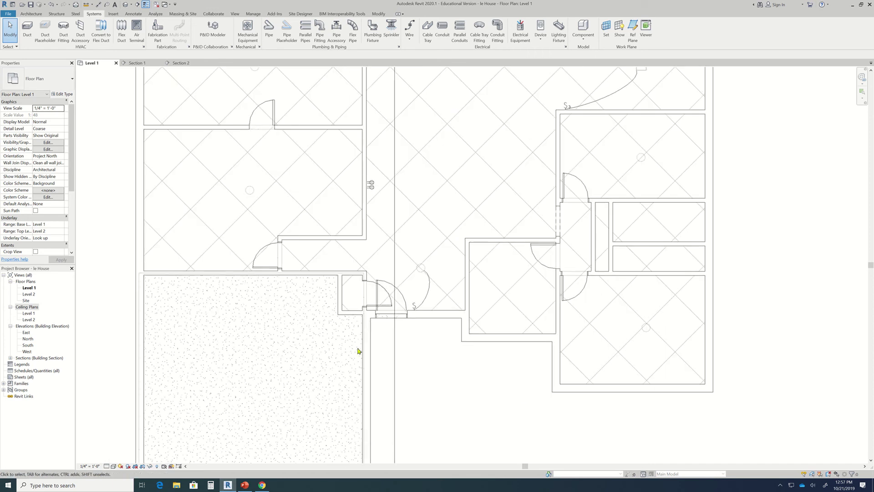
pyautogui.scroll(-3, 320, 354)
pyautogui.scroll(-1, 326, 348)
pyautogui.moveTo(328, 347); pyautogui.dragTo(349, 328, button='middle')
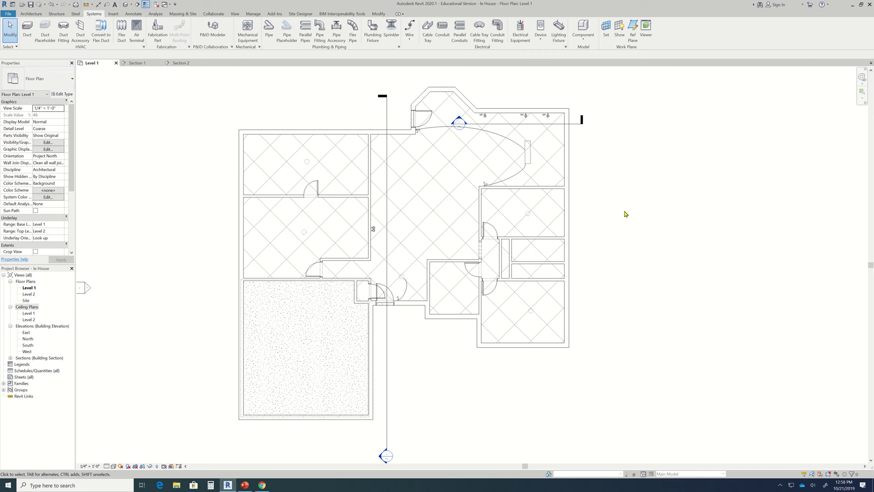
pyautogui.scroll(-2, 625, 214)
pyautogui.scroll(-1, 638, 203)
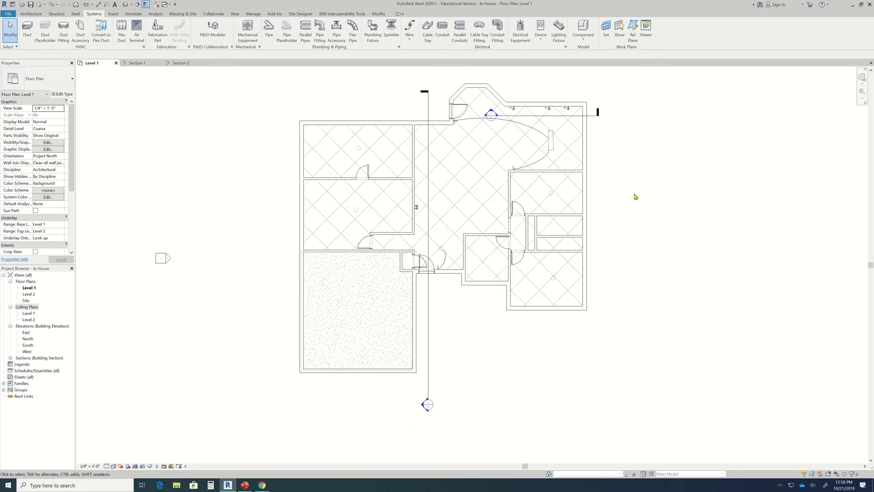